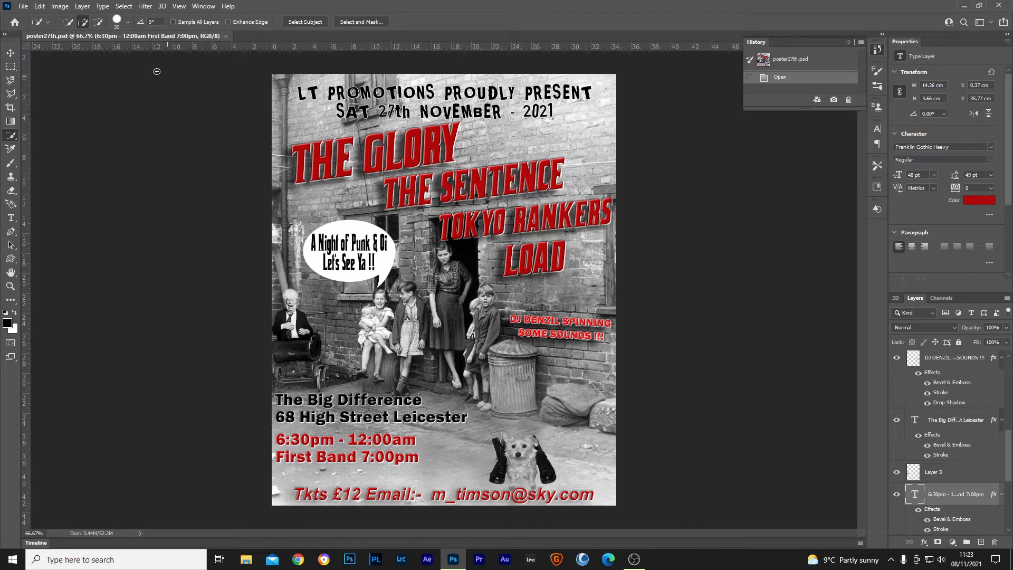
{"action": "left_click", "coordinate": [24, 5]}
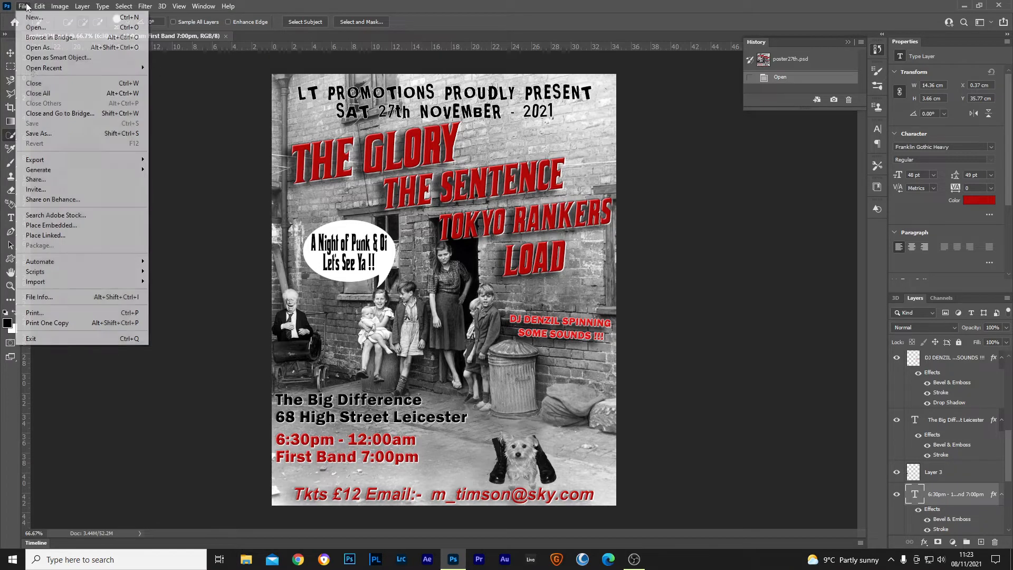
{"action": "left_click", "coordinate": [40, 133]}
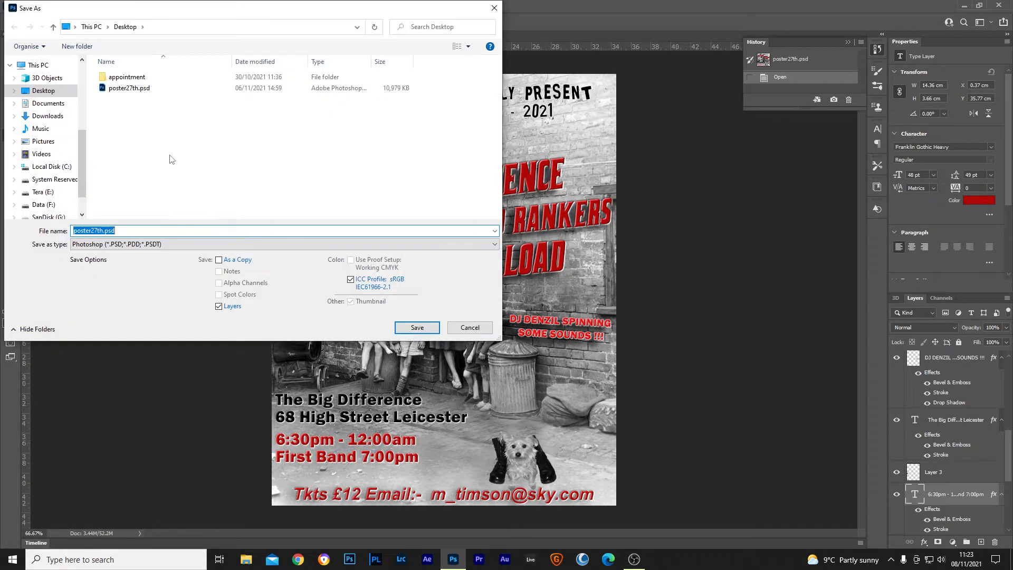
{"action": "left_click", "coordinate": [469, 327]}
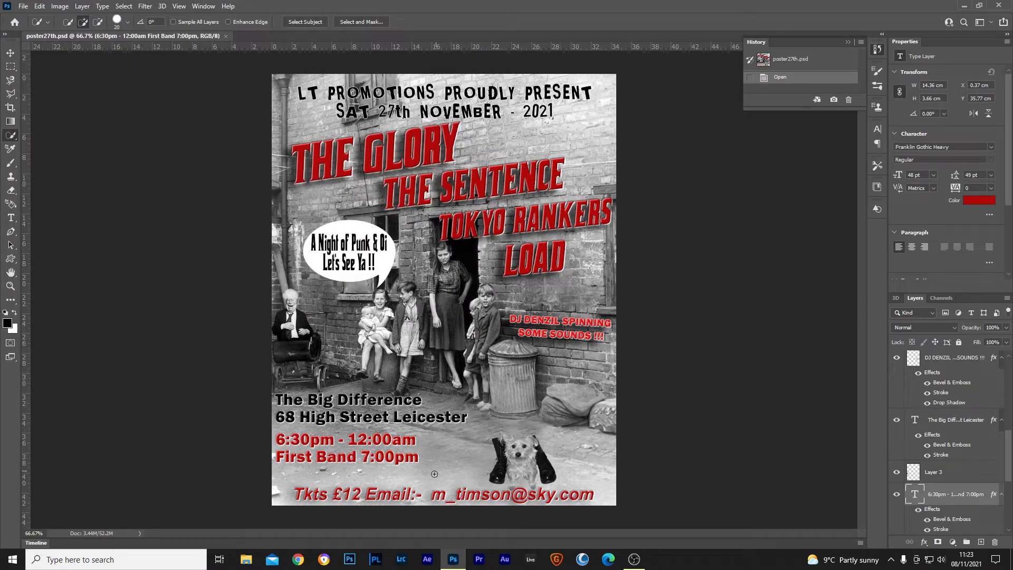
Switch to After Effects and import poster27th.psd as Composition - Retain Layer Sizes with Merge Layer Styles into Footage
{"action": "left_click", "coordinate": [428, 559]}
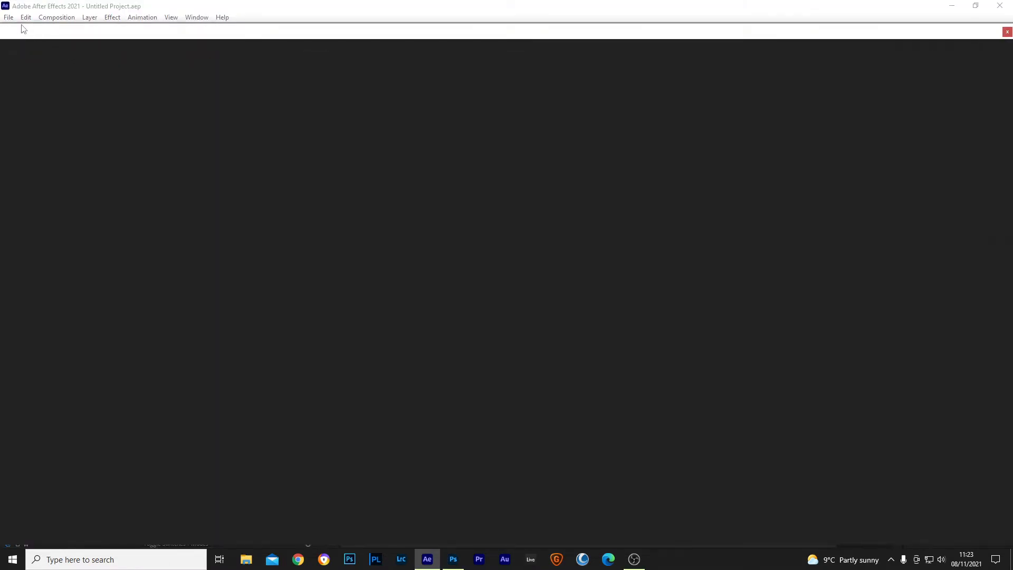
{"action": "left_click", "coordinate": [8, 18]}
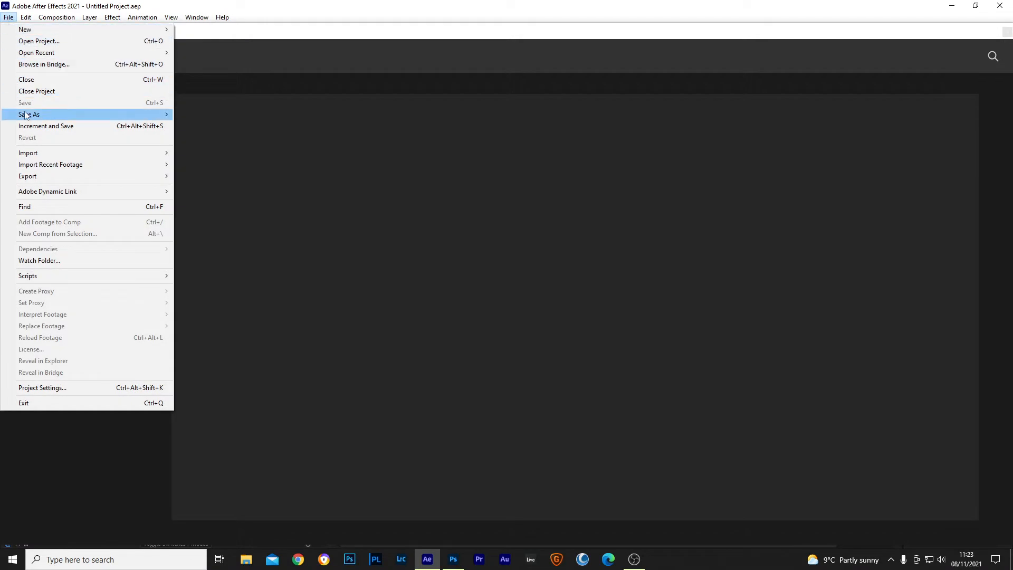
{"action": "mouse_move", "coordinate": [40, 153]}
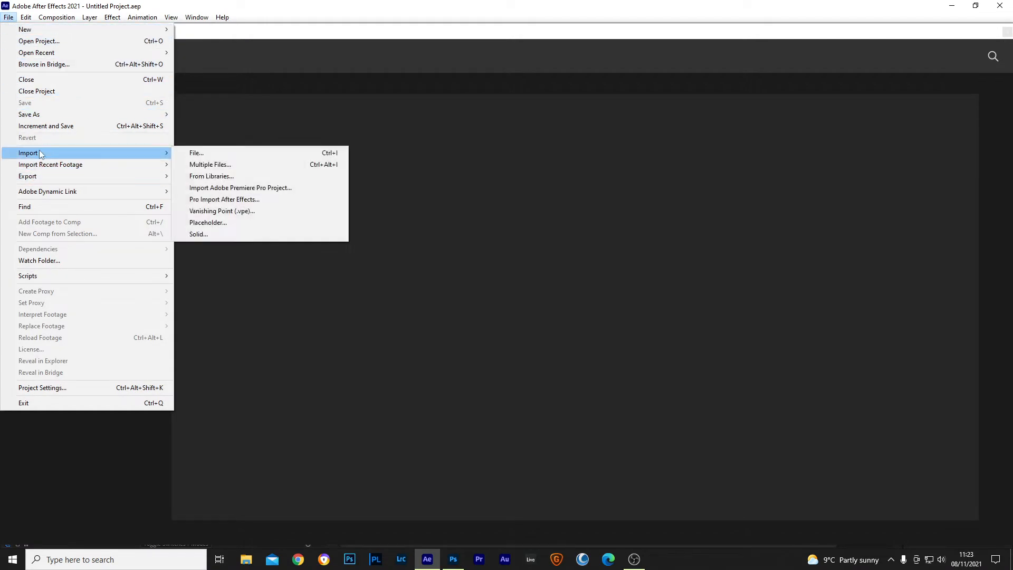
{"action": "left_click", "coordinate": [217, 154]}
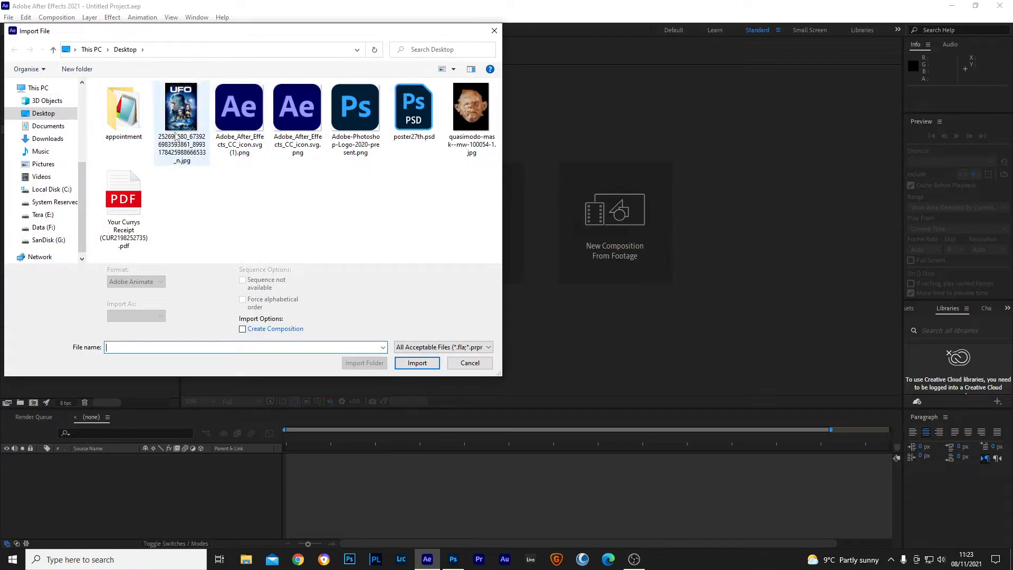
{"action": "left_click", "coordinate": [414, 114]}
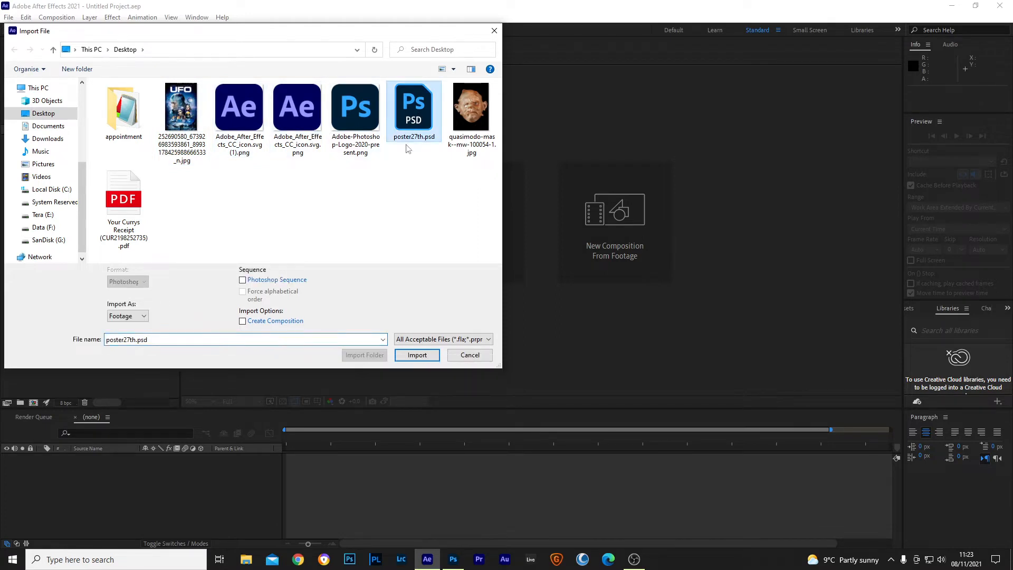
{"action": "left_click", "coordinate": [416, 362]}
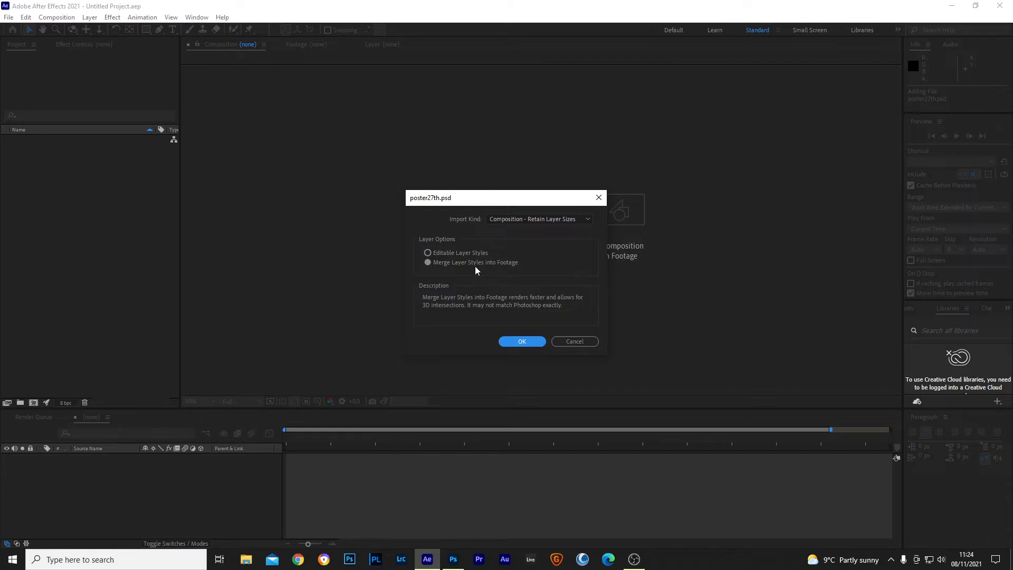
{"action": "left_click", "coordinate": [519, 341]}
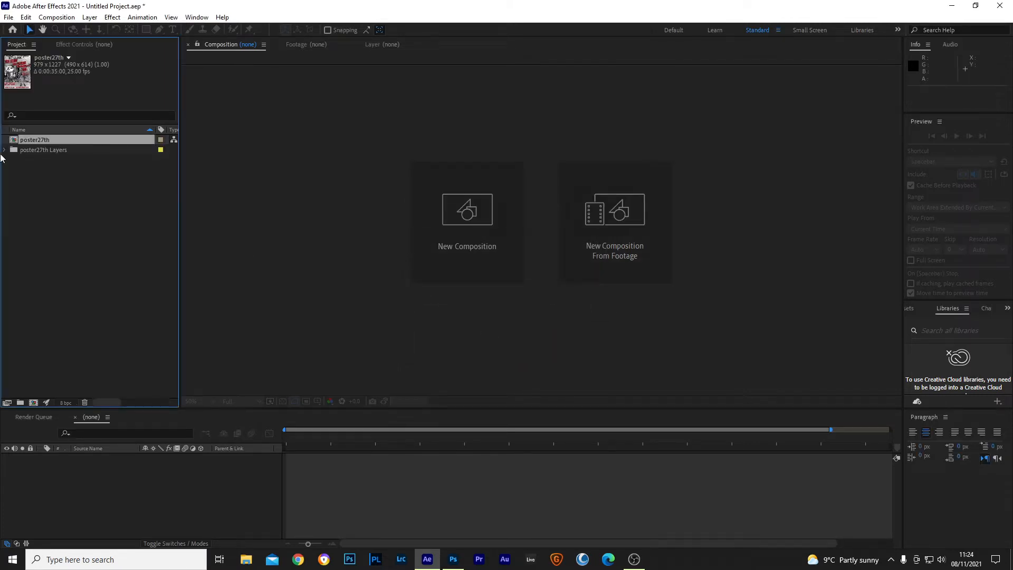
Check the contents of the poster27th Layers folder and open the poster27th composition
{"action": "left_click", "coordinate": [4, 151]}
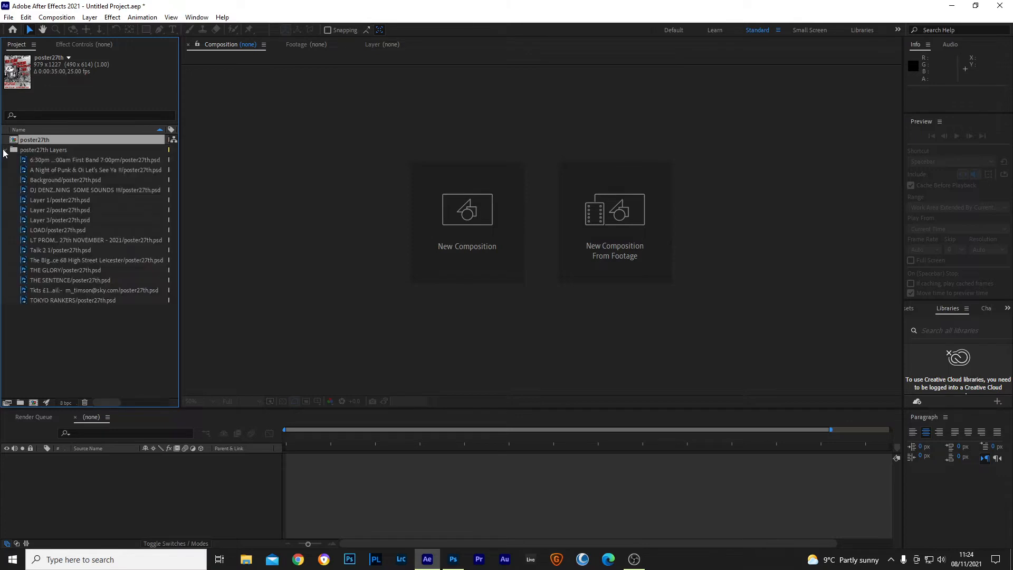
{"action": "left_click", "coordinate": [4, 151]}
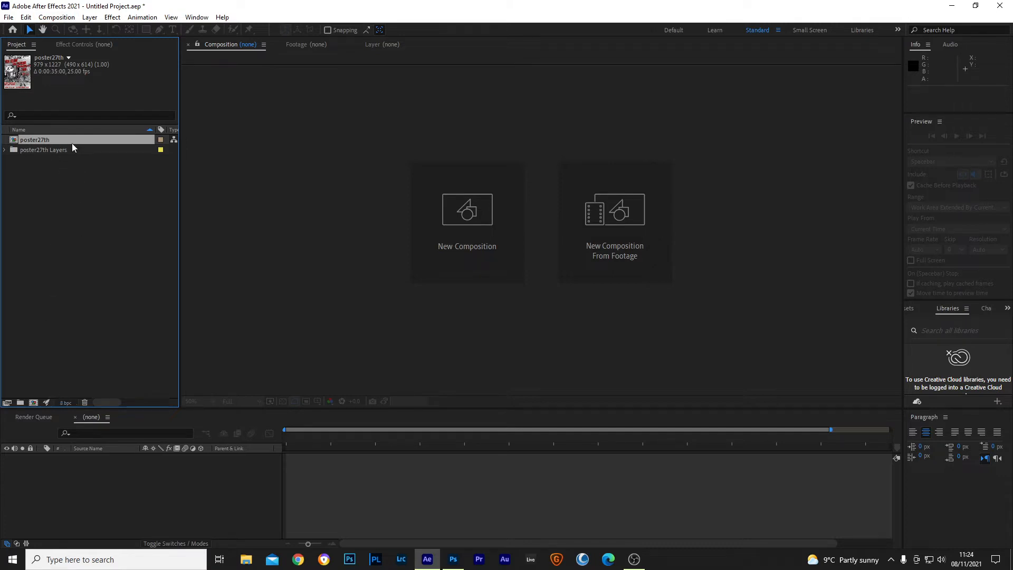
{"action": "mouse_move", "coordinate": [73, 146]}
{"action": "left_mouse_down"}
{"action": "mouse_move", "coordinate": [81, 293]}
{"action": "mouse_move", "coordinate": [65, 406]}
{"action": "mouse_move", "coordinate": [53, 415]}
{"action": "mouse_move", "coordinate": [68, 488]}
{"action": "mouse_move", "coordinate": [77, 159]}
{"action": "left_mouse_up"}
{"action": "double_click", "coordinate": [58, 140]}
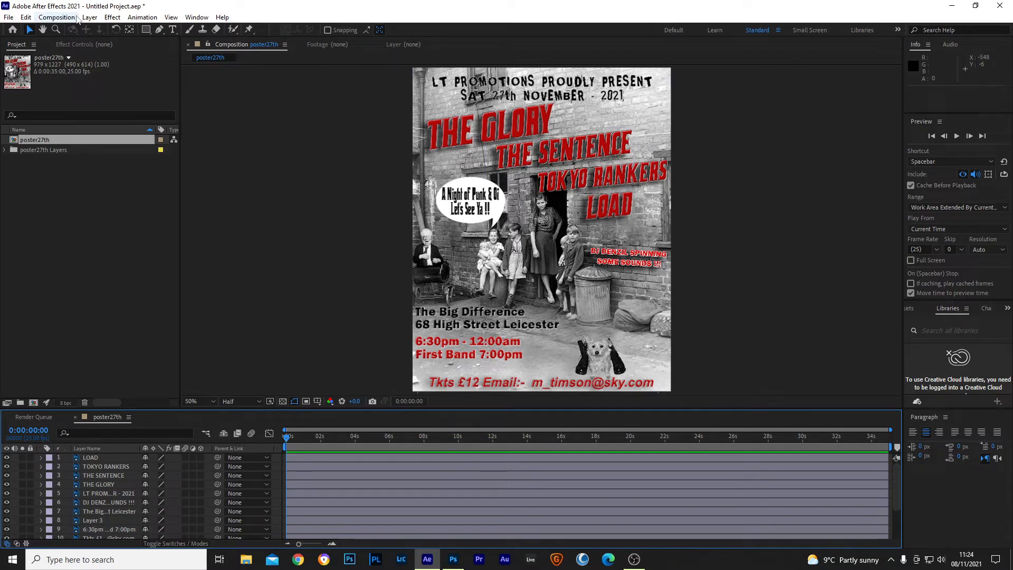
Review the poster27th composition's size, frame rate and duration settings
{"action": "left_click", "coordinate": [57, 19]}
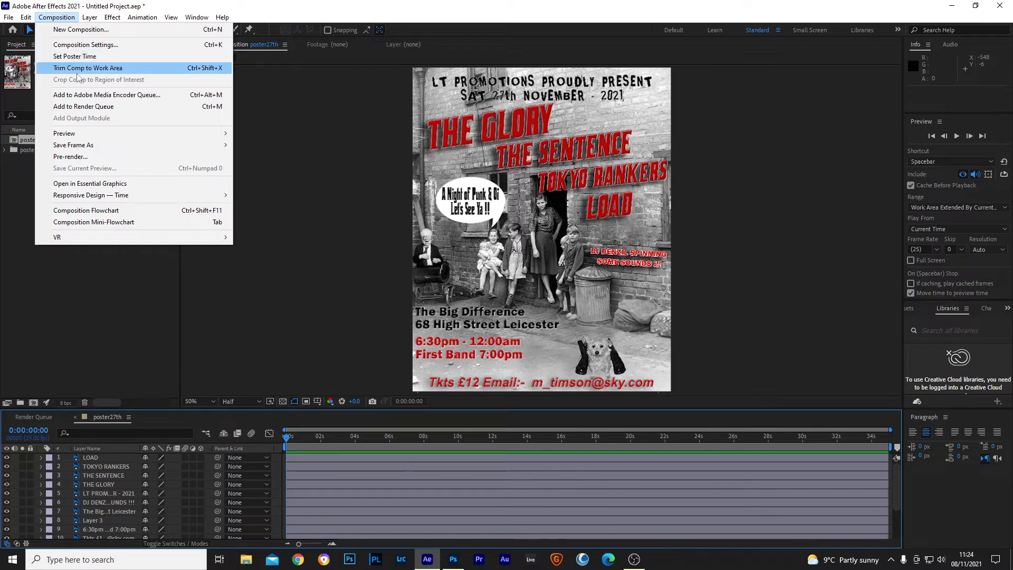
{"action": "left_click", "coordinate": [87, 46]}
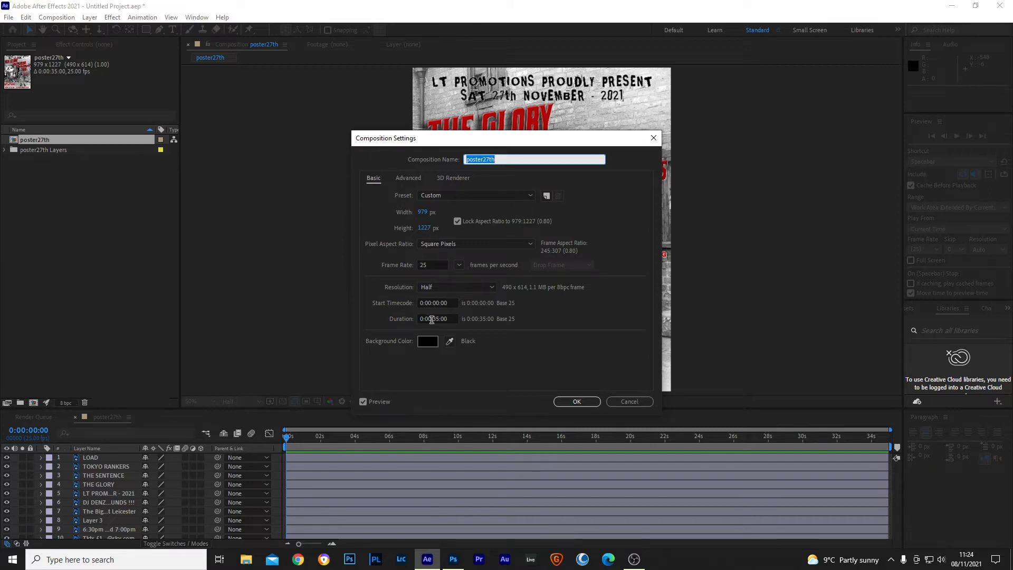
{"action": "left_click", "coordinate": [576, 402]}
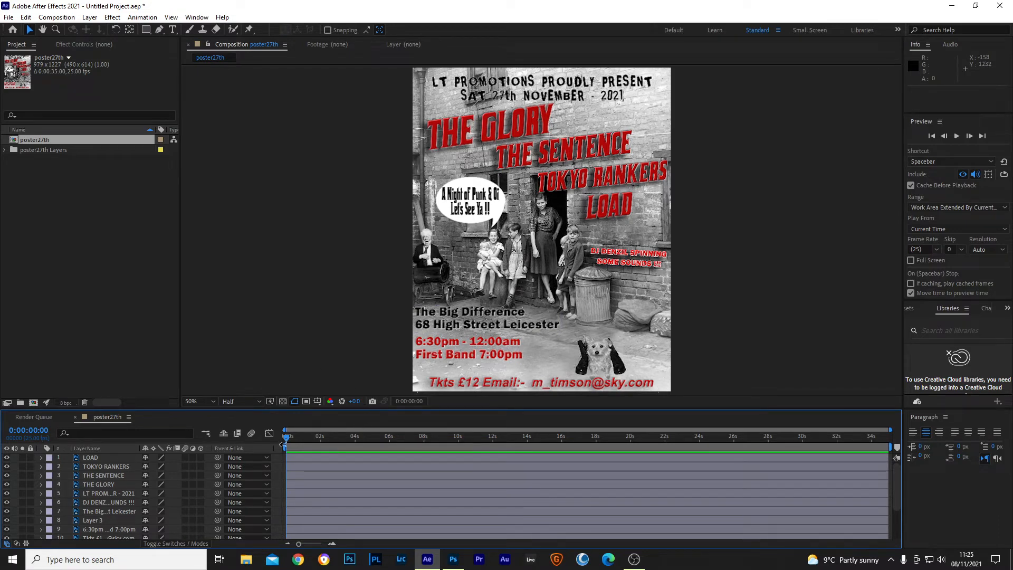
Set Position keyframes at 0:00:20:02 on the LOAD, TOKYO RANKERS, THE SENTENCE and THE GLORY layers together
{"action": "left_click_drag", "start_coordinate": [285, 440], "coordinate": [632, 453]}
{"action": "left_click", "coordinate": [99, 458]}
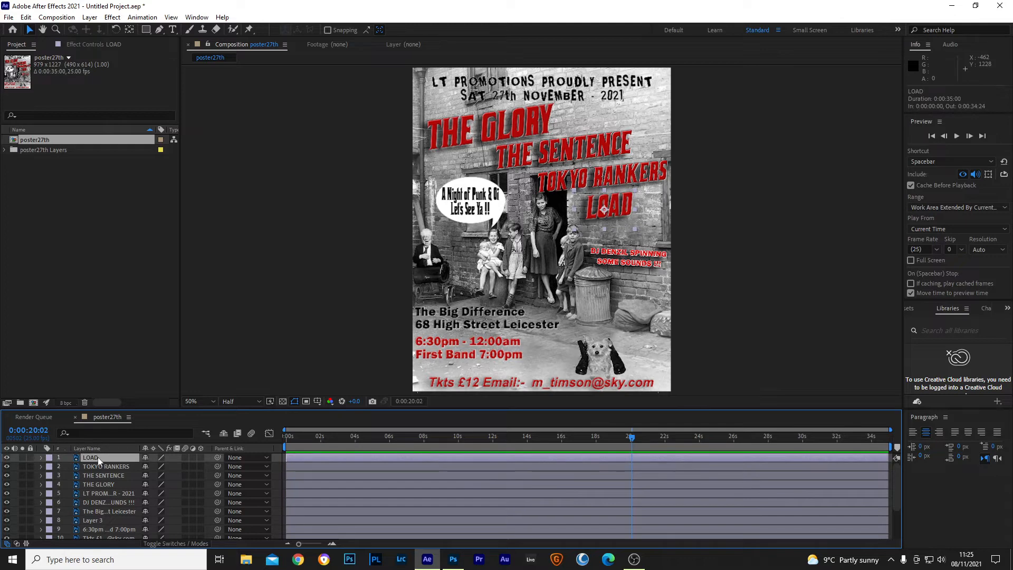
{"action": "left_click", "coordinate": [103, 484], "text": "shift"}
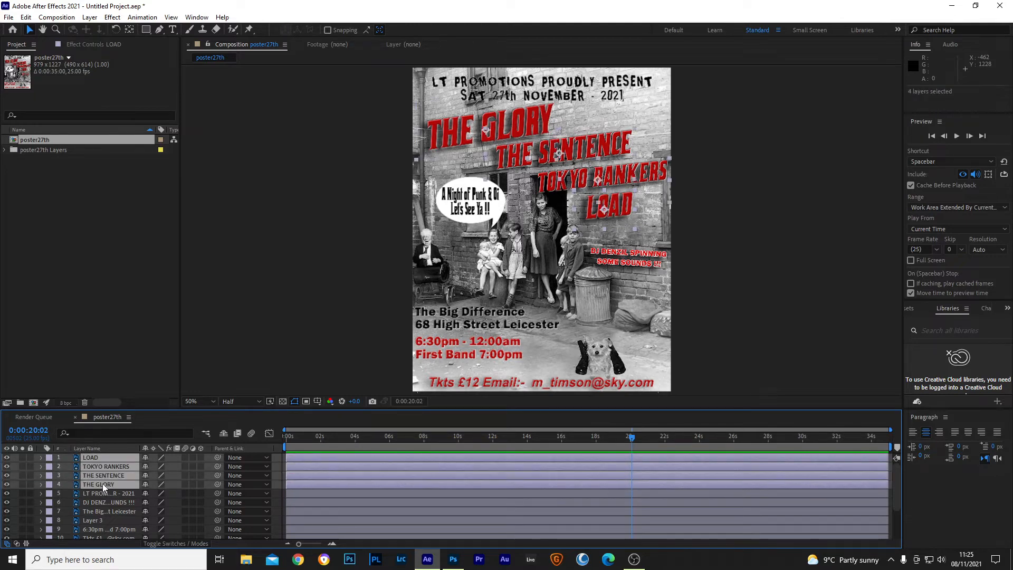
{"action": "left_click", "coordinate": [42, 458]}
{"action": "left_click", "coordinate": [50, 467]}
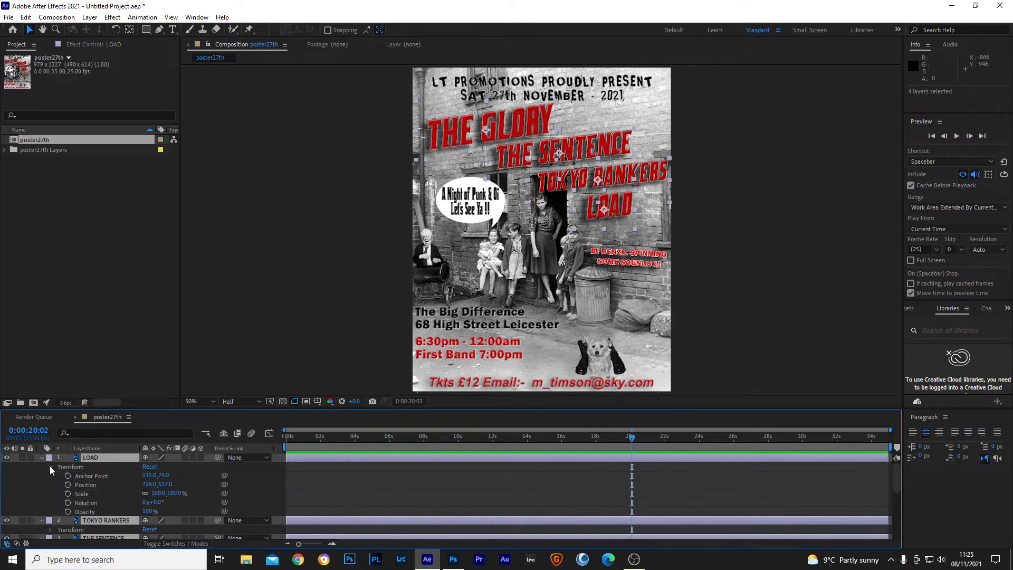
{"action": "left_click", "coordinate": [68, 484]}
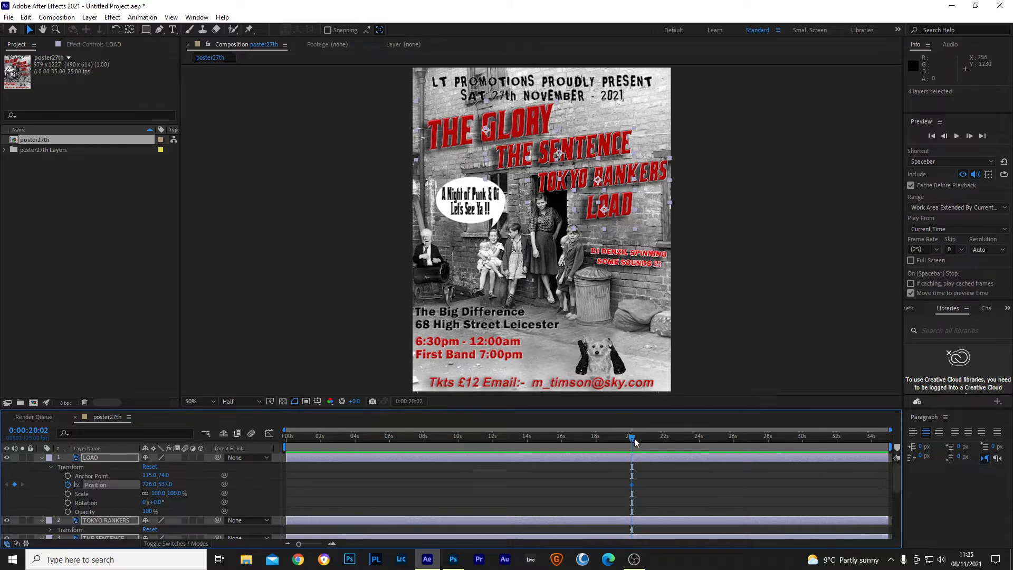
At 0:00:00:00, move THE GLORY off the poster's right side to about 1214.5, 104.5 as its starting Position keyframe
{"action": "left_click_drag", "start_coordinate": [635, 442], "coordinate": [286, 442]}
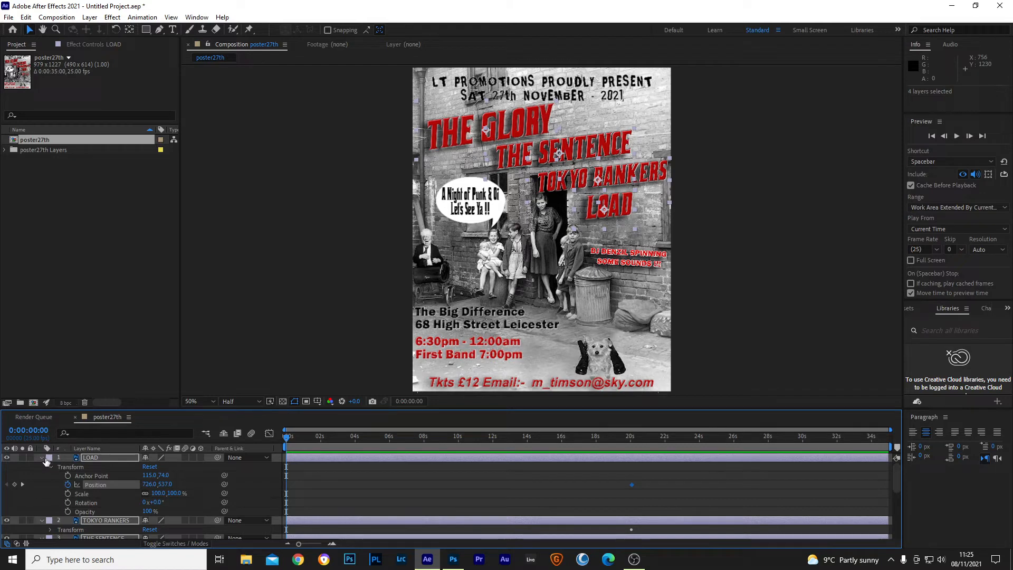
{"action": "left_click", "coordinate": [42, 457]}
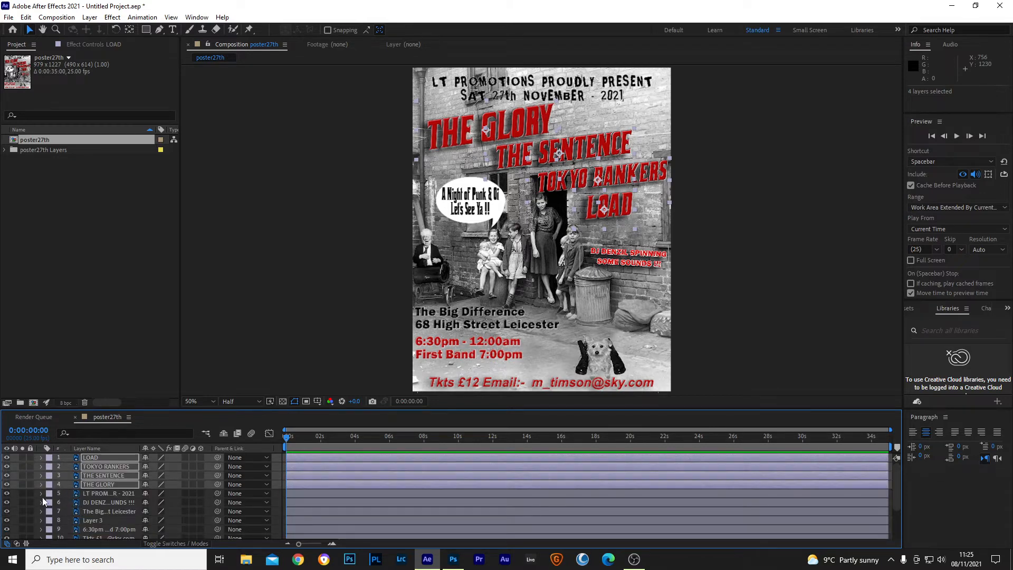
{"action": "left_click", "coordinate": [53, 484]}
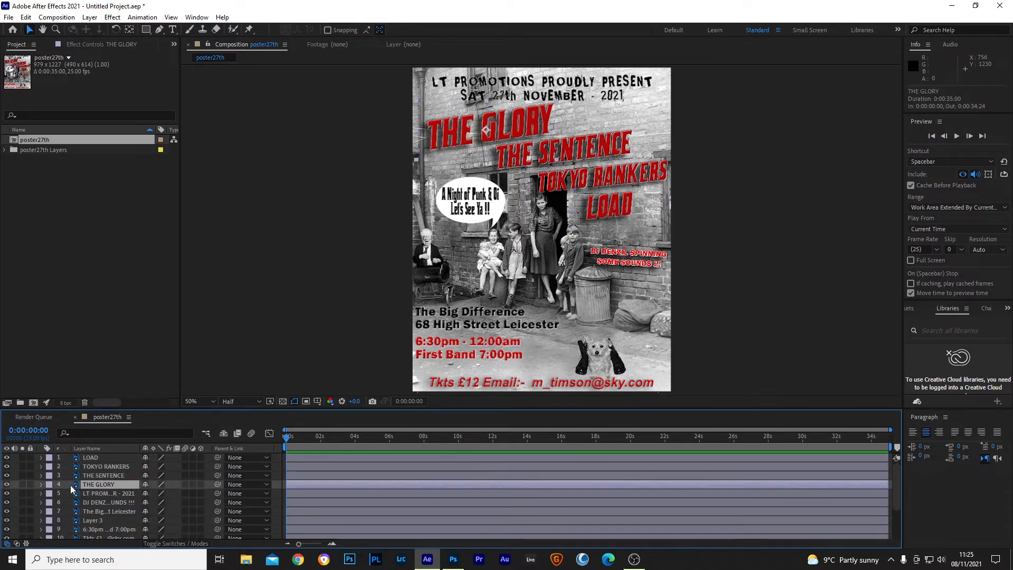
{"action": "left_click", "coordinate": [40, 485]}
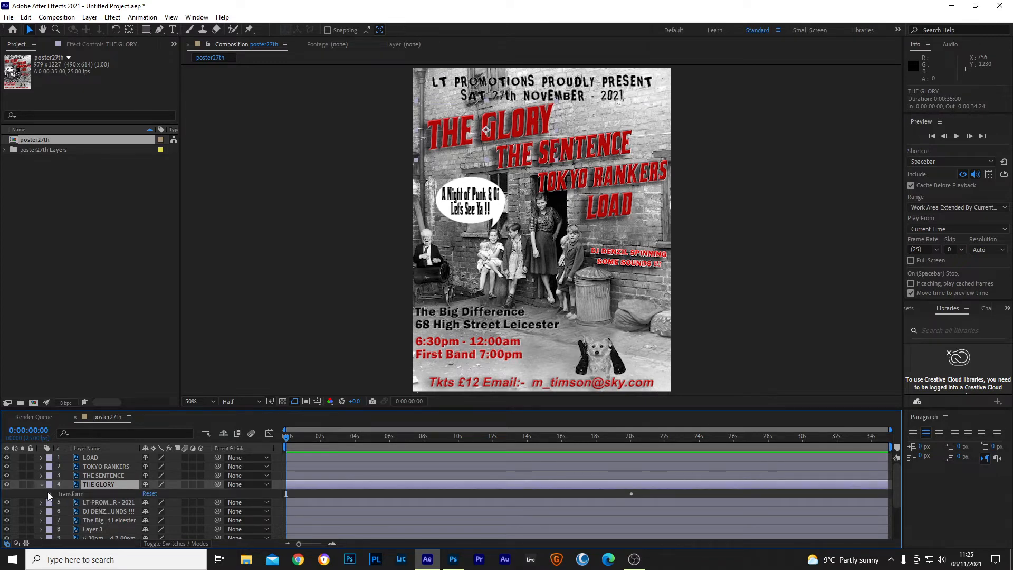
{"action": "left_click", "coordinate": [51, 495]}
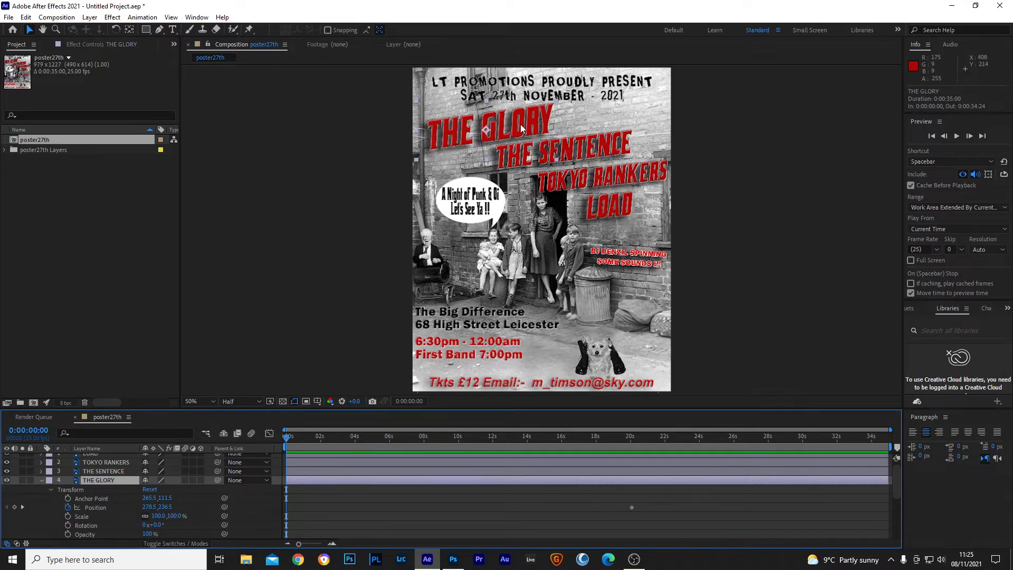
{"action": "left_click_drag", "start_coordinate": [521, 125], "coordinate": [770, 93]}
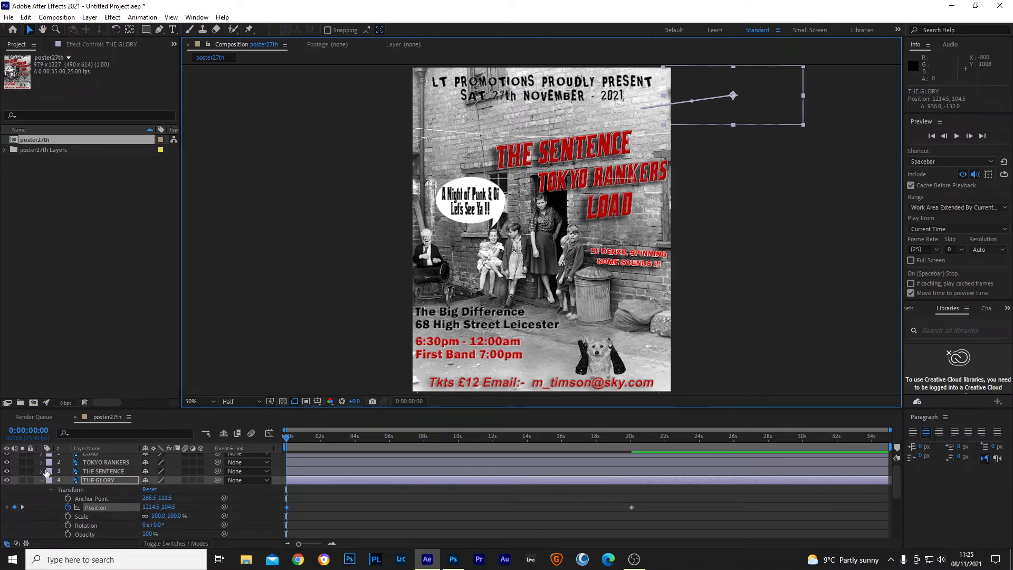
At 0:00:00:00, move THE SENTENCE off the poster's right side to about 1258, 290.5
{"action": "left_click", "coordinate": [44, 472]}
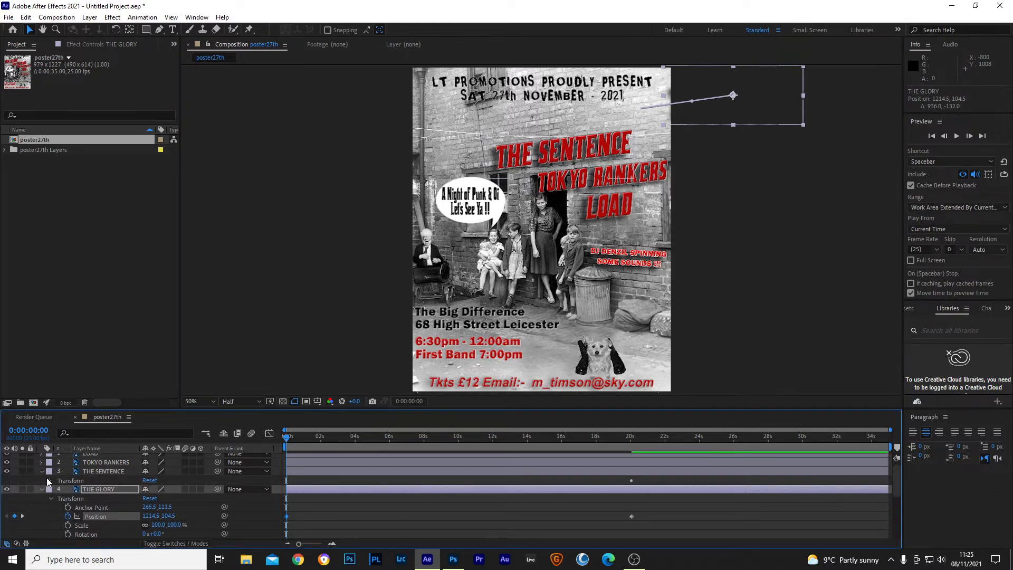
{"action": "left_click", "coordinate": [49, 480]}
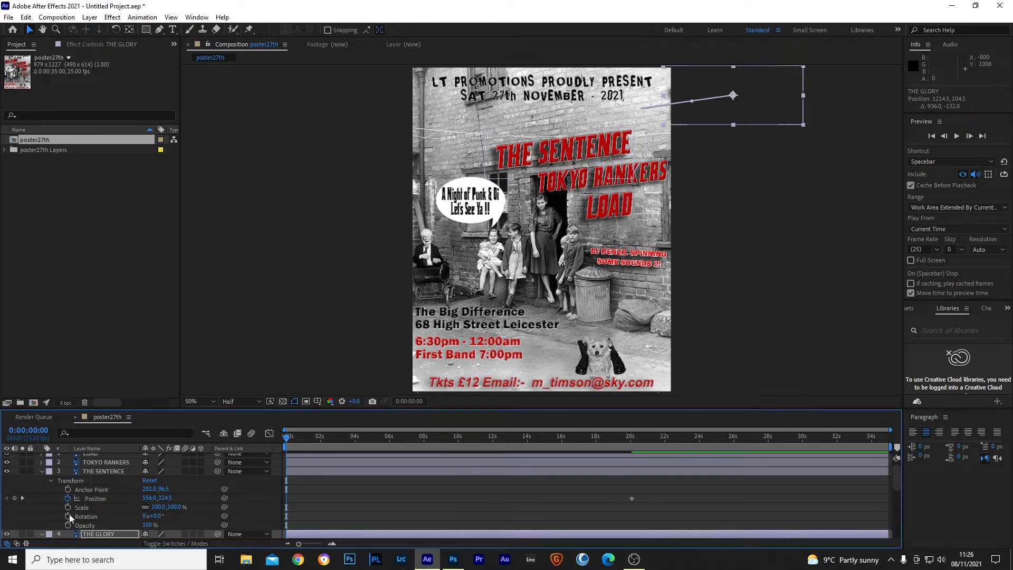
{"action": "left_click_drag", "start_coordinate": [580, 149], "coordinate": [765, 139]}
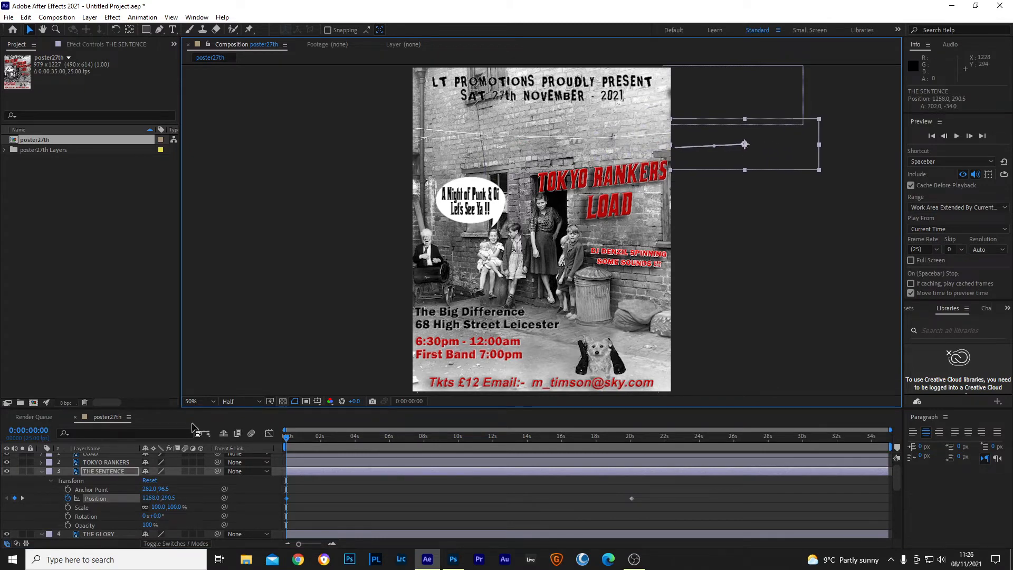
At 0:00:00:00, move TOKYO RANKERS off the poster's right side to about 1250.5, 436
{"action": "left_click", "coordinate": [42, 462]}
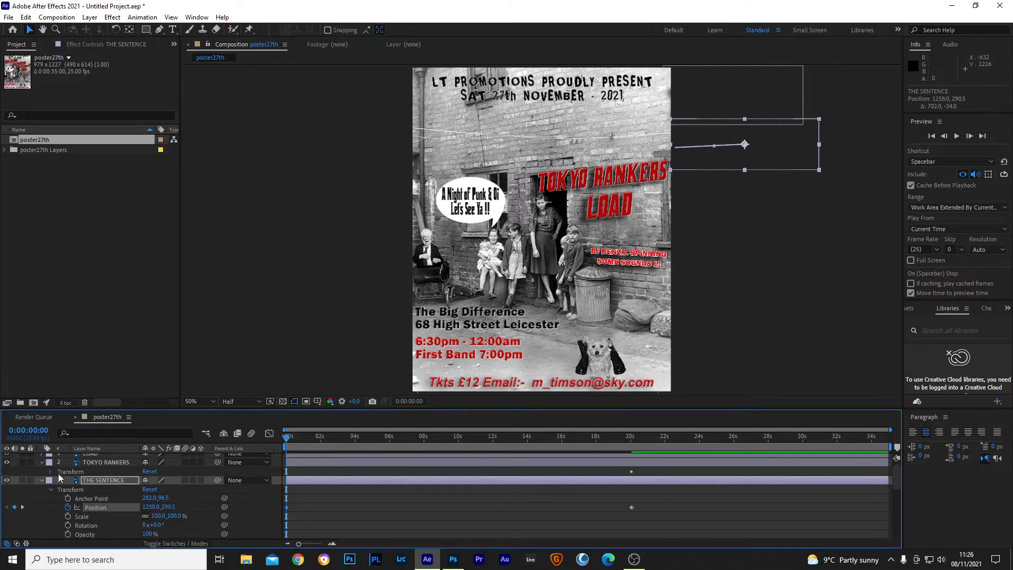
{"action": "left_click", "coordinate": [52, 472]}
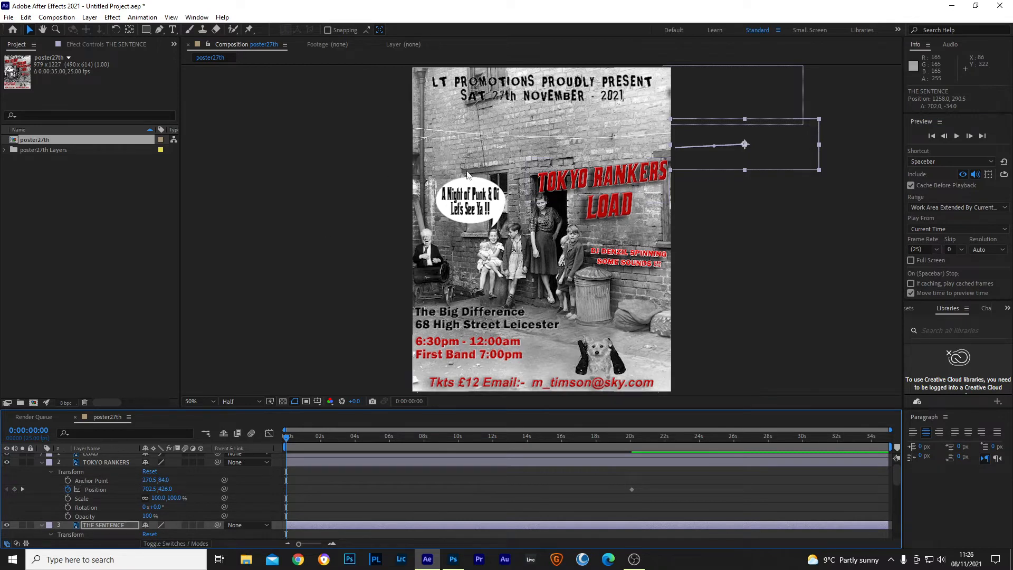
{"action": "left_click", "coordinate": [585, 179]}
{"action": "left_click_drag", "start_coordinate": [585, 179], "coordinate": [728, 180]}
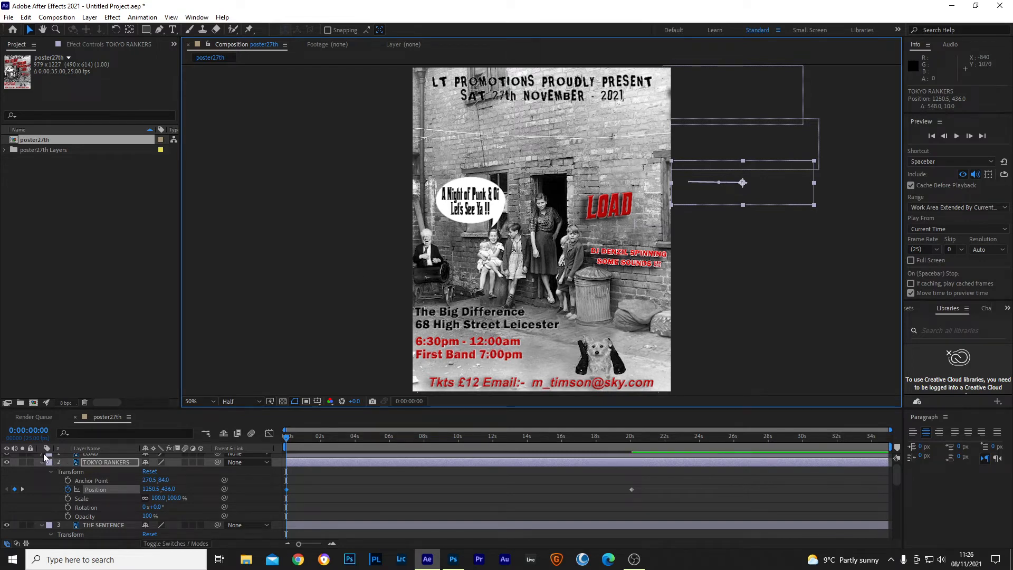
At 0:00:00:00, move LOAD off the poster's right side to about 1112, 579
{"action": "left_click", "coordinate": [43, 457]}
{"action": "left_click", "coordinate": [42, 456]}
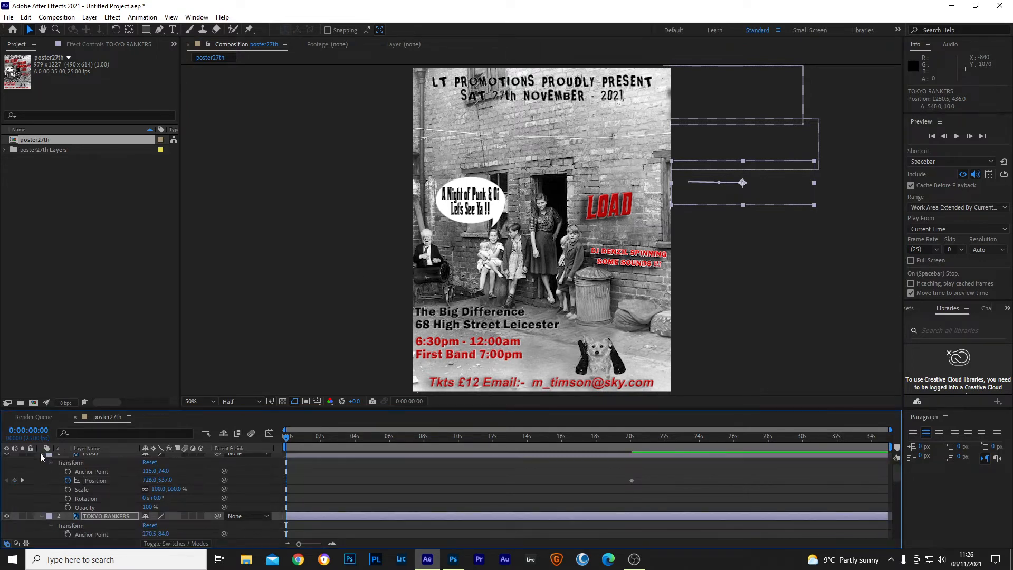
{"action": "left_click_drag", "start_coordinate": [599, 206], "coordinate": [702, 218]}
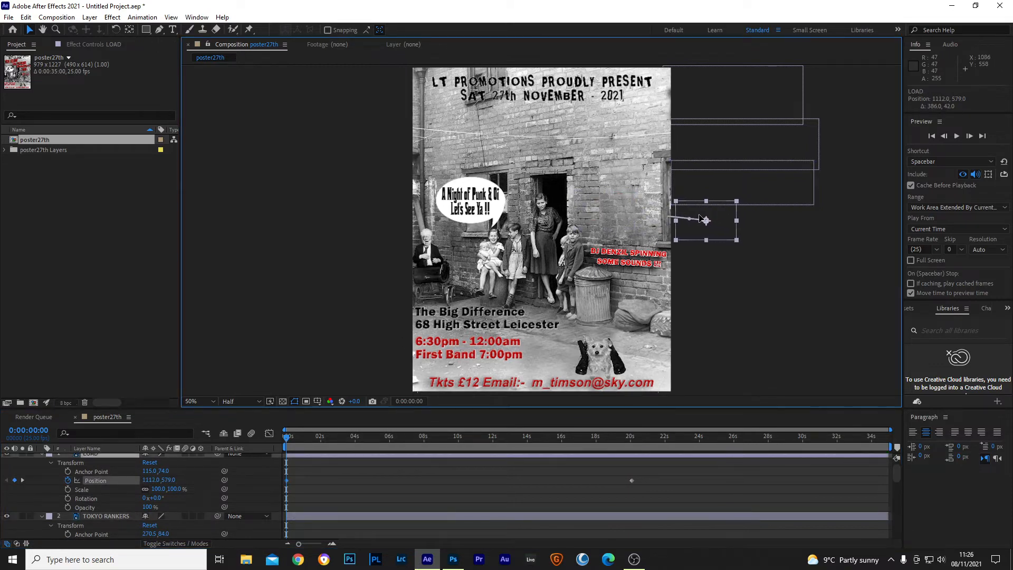
{"action": "left_click_drag", "start_coordinate": [287, 437], "coordinate": [268, 456]}
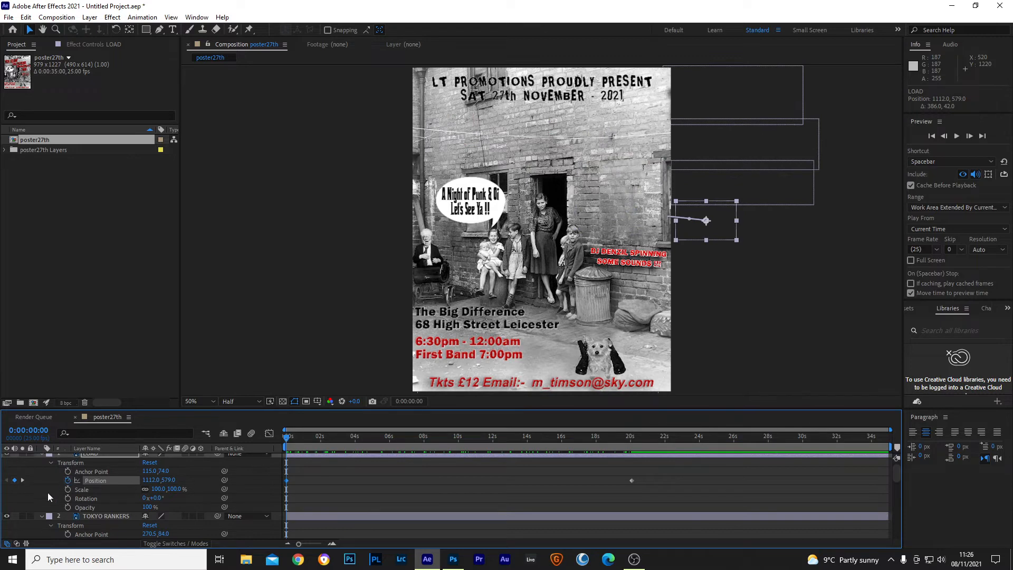
Move THE GLORY's ending Position keyframe to 0:00:04:24 so its slide-in takes about five seconds
{"action": "scroll", "coordinate": [74, 477], "scroll_direction": "down", "scroll_amount": 4}
{"action": "scroll", "coordinate": [125, 443], "scroll_direction": "down", "scroll_amount": 3}
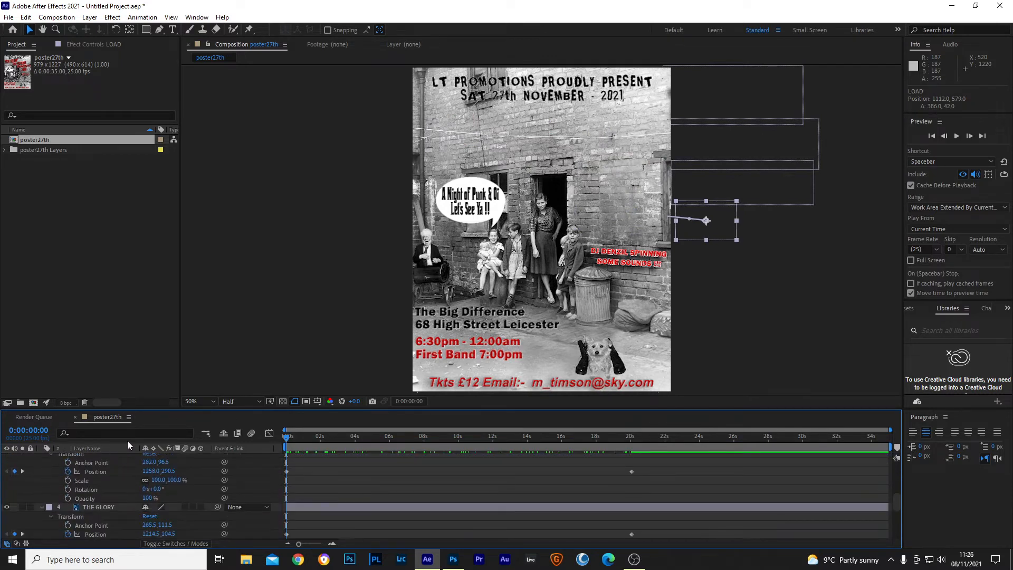
{"action": "scroll", "coordinate": [129, 439], "scroll_direction": "down", "scroll_amount": 1}
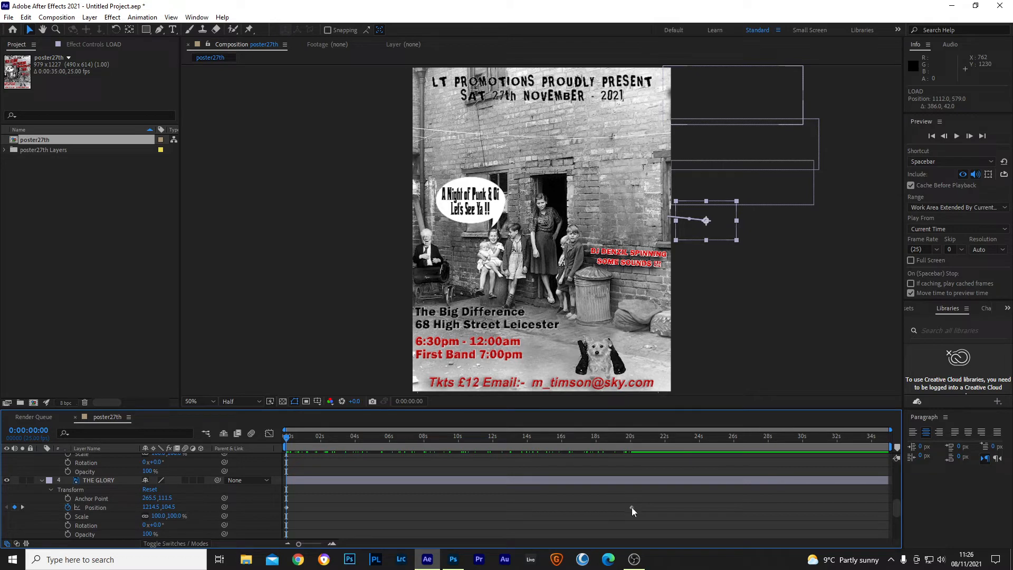
{"action": "left_click", "coordinate": [100, 480]}
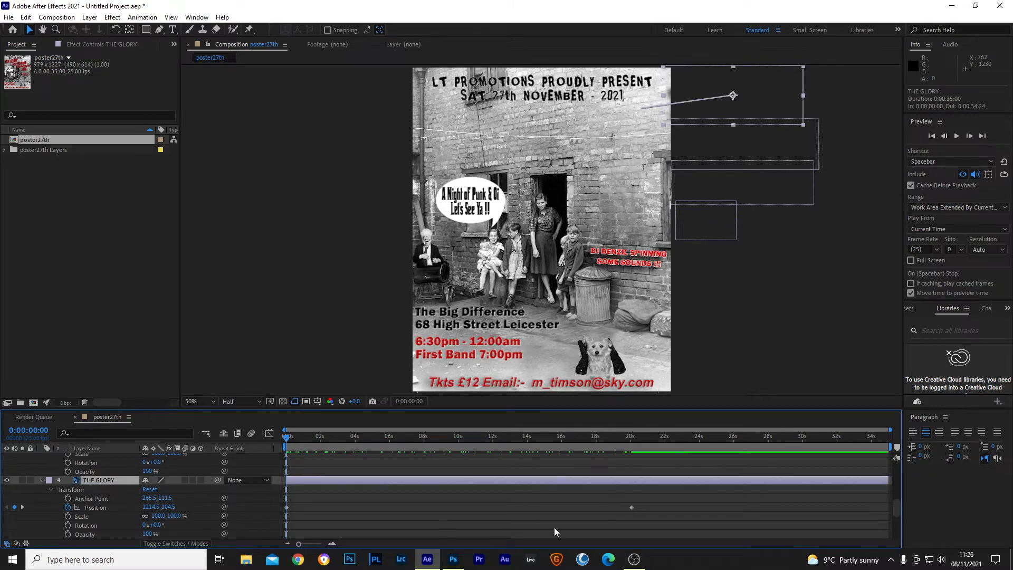
{"action": "left_click_drag", "start_coordinate": [287, 438], "coordinate": [371, 438]}
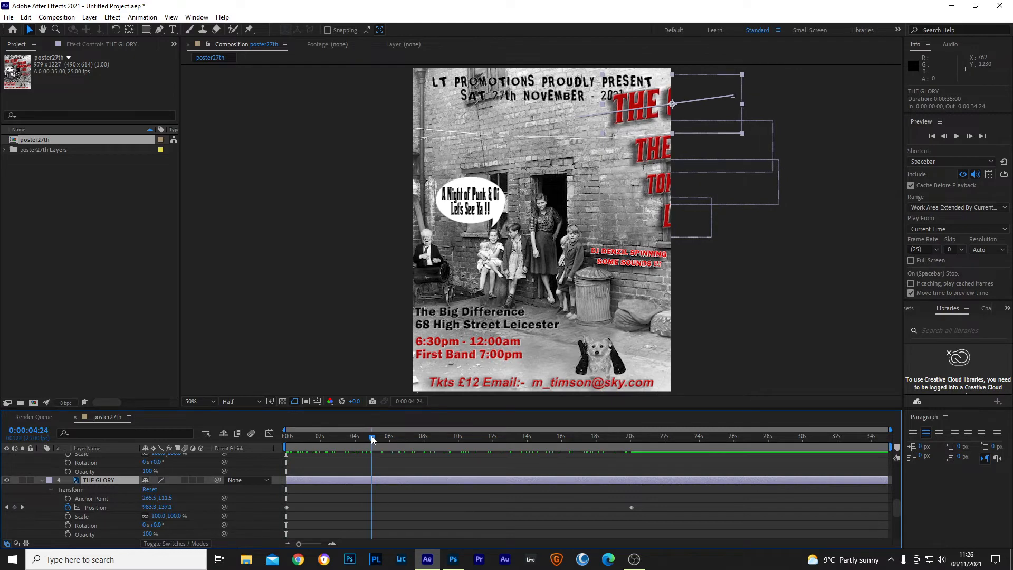
{"action": "left_click_drag", "start_coordinate": [632, 508], "coordinate": [371, 511]}
Retime THE SENTENCE's slide-in by moving its starting Position keyframe to 0:00:04:23 and its ending one to 0:00:10:01
{"action": "scroll", "coordinate": [351, 489], "scroll_direction": "up", "scroll_amount": 2}
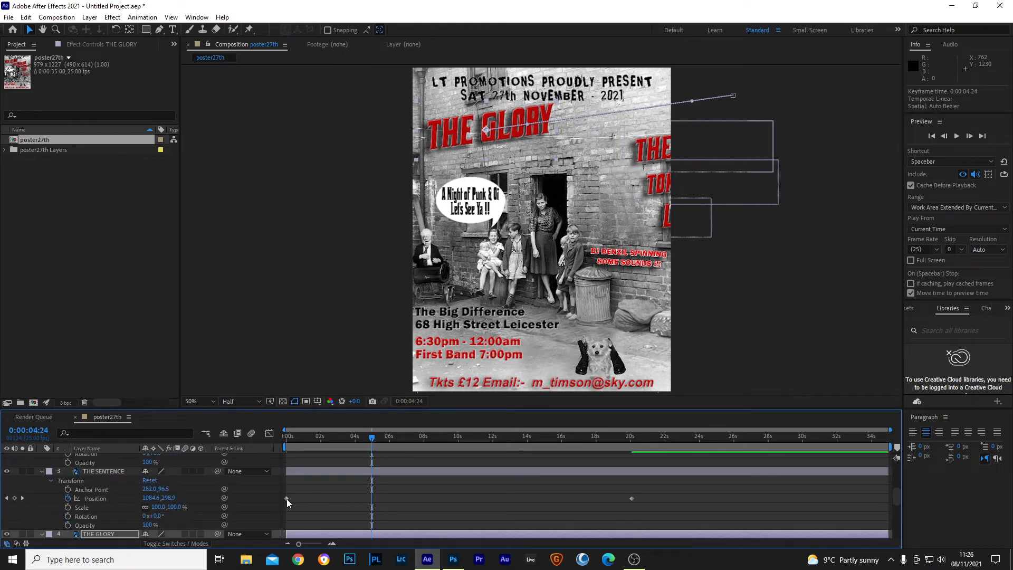
{"action": "left_click", "coordinate": [96, 471]}
{"action": "mouse_move", "coordinate": [285, 499]}
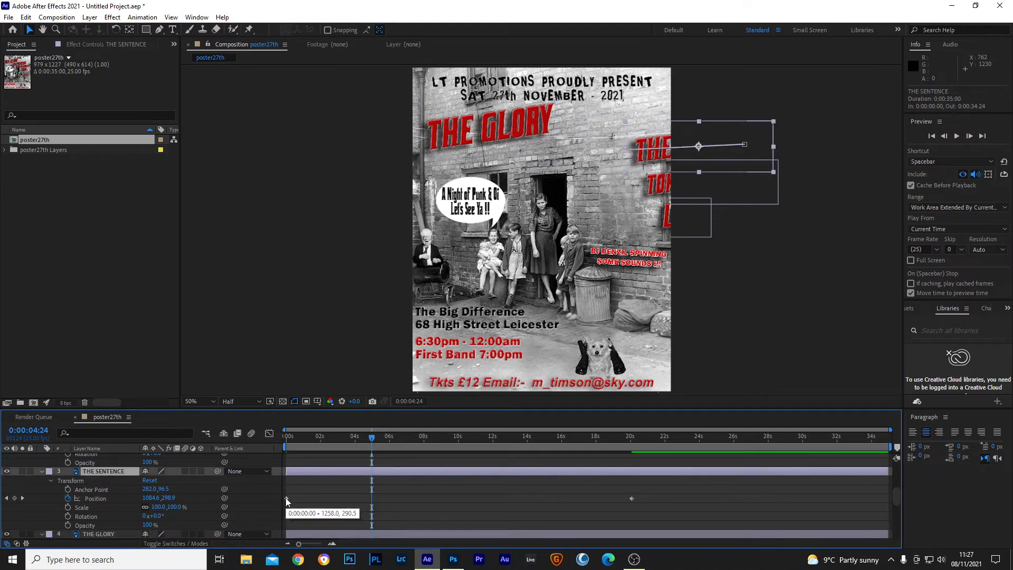
{"action": "left_click_drag", "start_coordinate": [286, 498], "coordinate": [369, 495]}
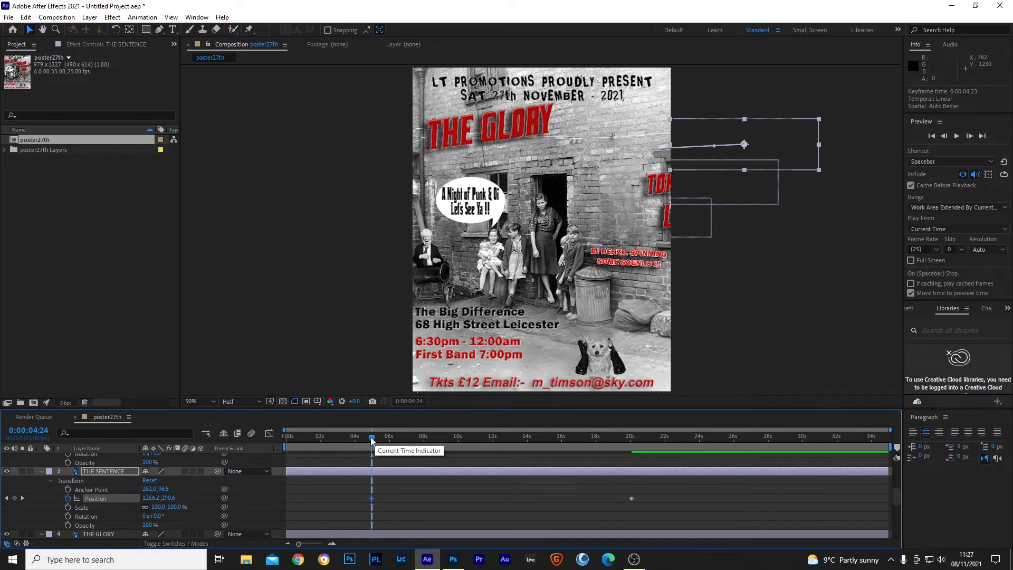
{"action": "left_click_drag", "start_coordinate": [370, 437], "coordinate": [458, 456]}
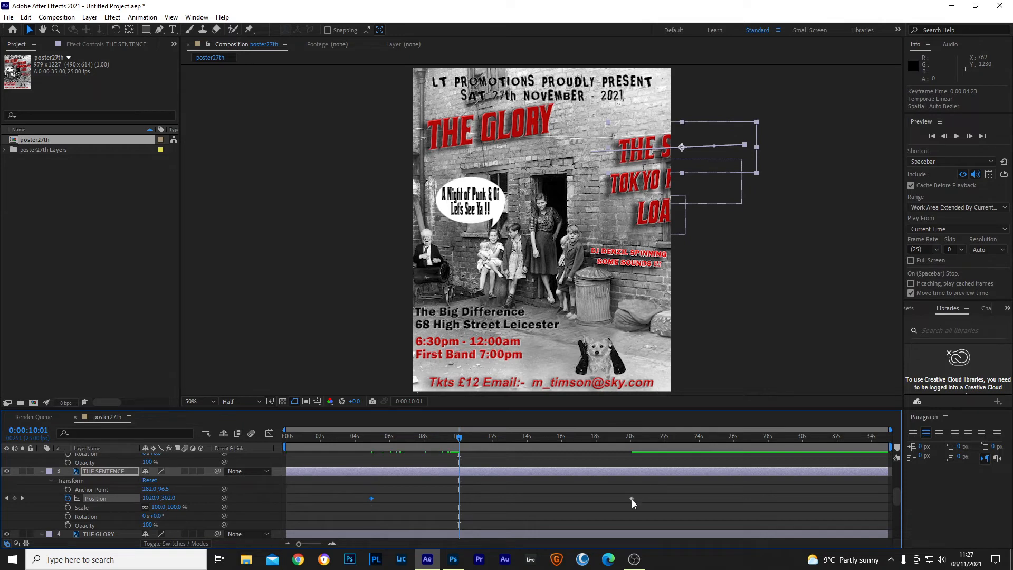
{"action": "left_click_drag", "start_coordinate": [631, 498], "coordinate": [458, 502]}
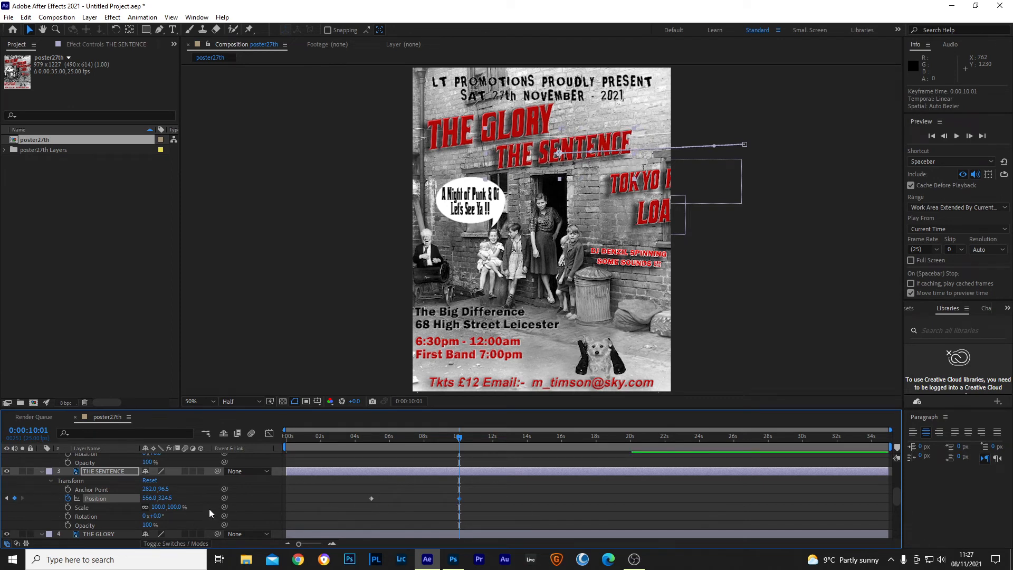
Retime TOKYO RANKERS' slide-in by moving its starting Position keyframe to 0:00:10:01 and its ending one to 0:00:14:23
{"action": "scroll", "coordinate": [186, 483], "scroll_direction": "up", "scroll_amount": 3}
{"action": "left_click", "coordinate": [108, 462]}
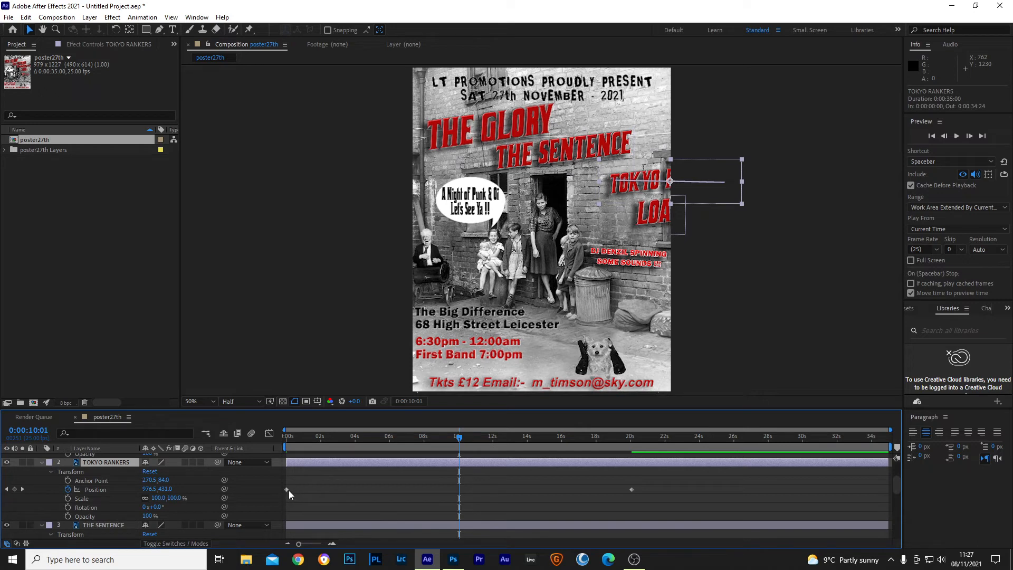
{"action": "left_click_drag", "start_coordinate": [286, 488], "coordinate": [458, 497]}
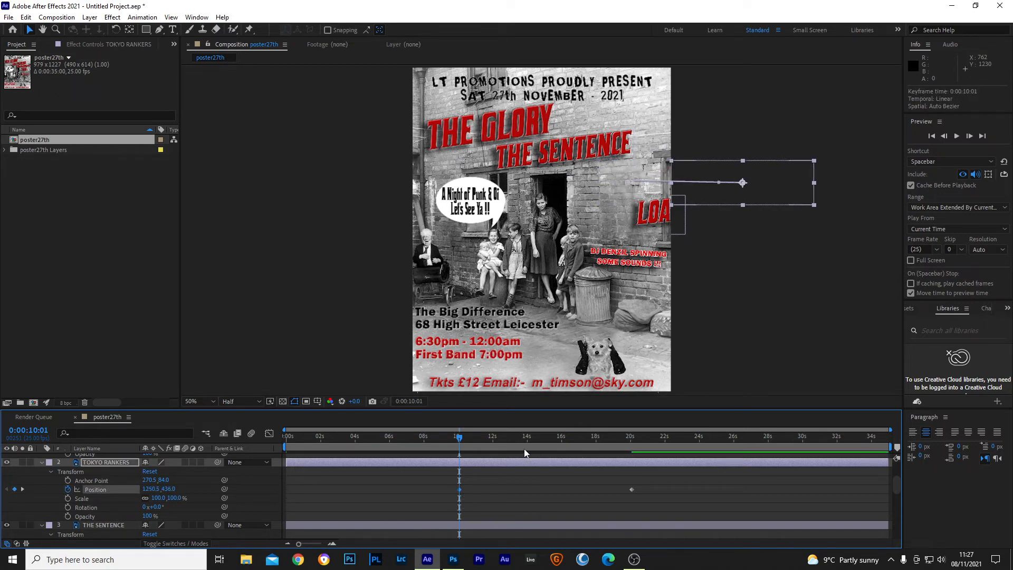
{"action": "left_click_drag", "start_coordinate": [458, 437], "coordinate": [543, 446]}
{"action": "left_click_drag", "start_coordinate": [631, 489], "coordinate": [543, 491]}
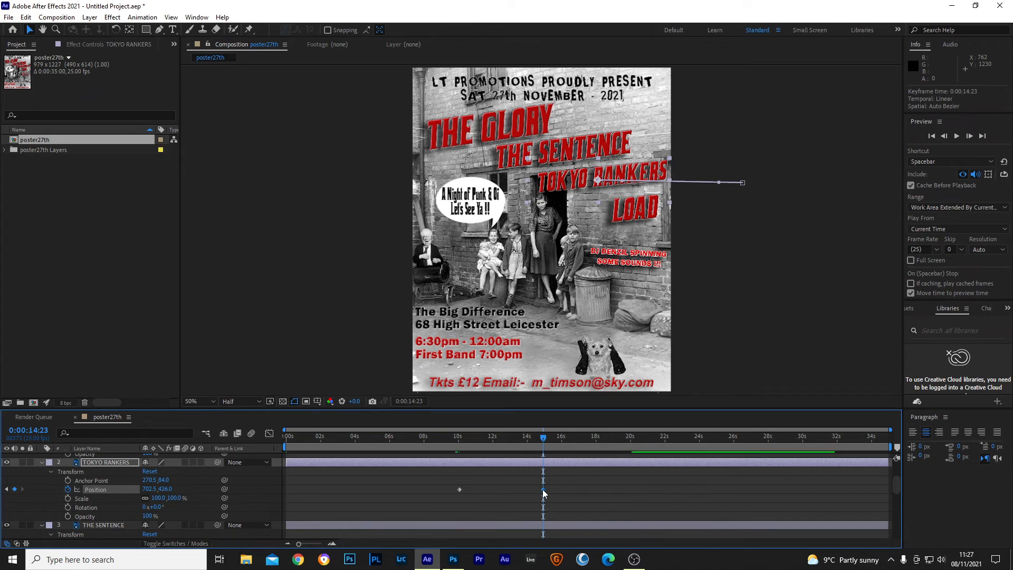
Delay LOAD's slide-in by moving its starting Position keyframe to 0:00:14:22
{"action": "scroll", "coordinate": [96, 485], "scroll_direction": "up", "scroll_amount": 3}
{"action": "left_click", "coordinate": [90, 458]}
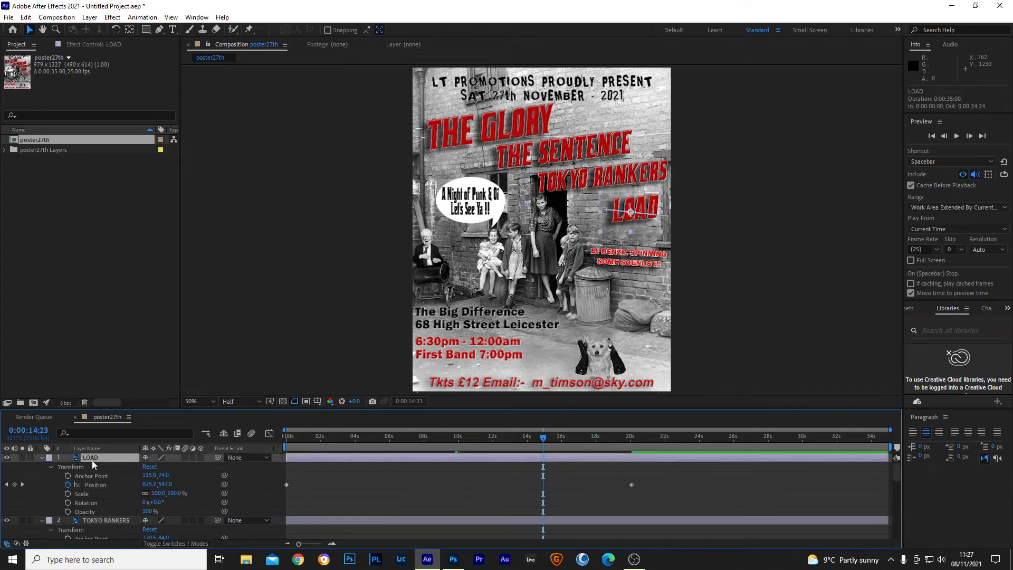
{"action": "left_click_drag", "start_coordinate": [286, 484], "coordinate": [545, 494]}
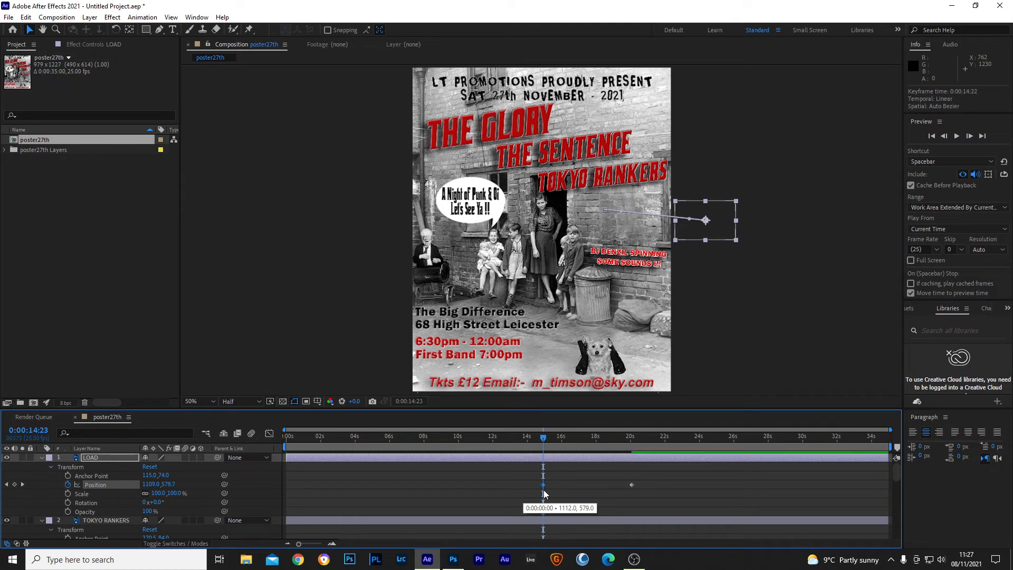
Move the current time to 0:00:20:00 at LOAD's ending keyframe and play a preview of the poster animation
{"action": "left_click", "coordinate": [610, 443]}
{"action": "left_click_drag", "start_coordinate": [612, 444], "coordinate": [632, 447]}
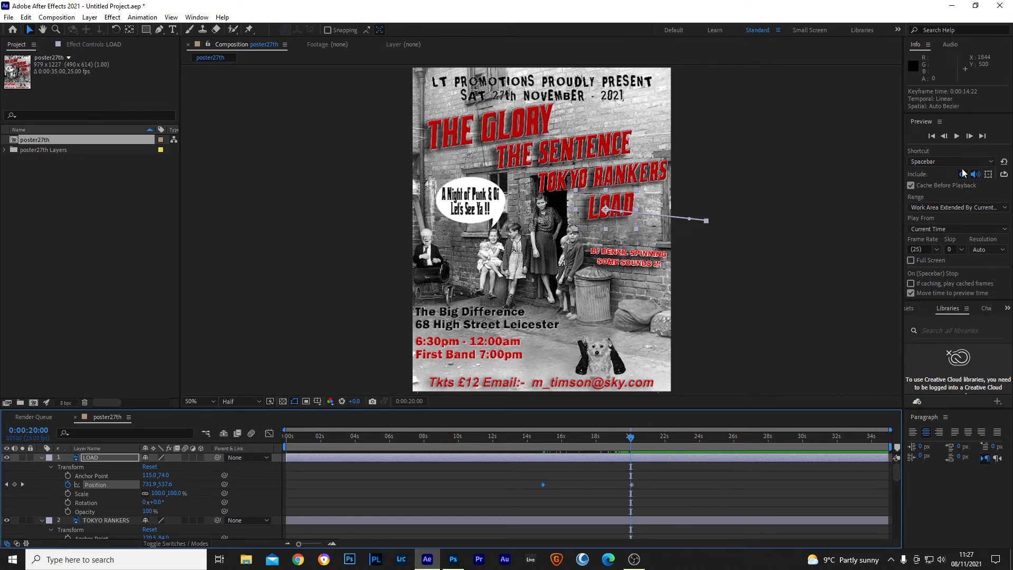
{"action": "left_click", "coordinate": [958, 137]}
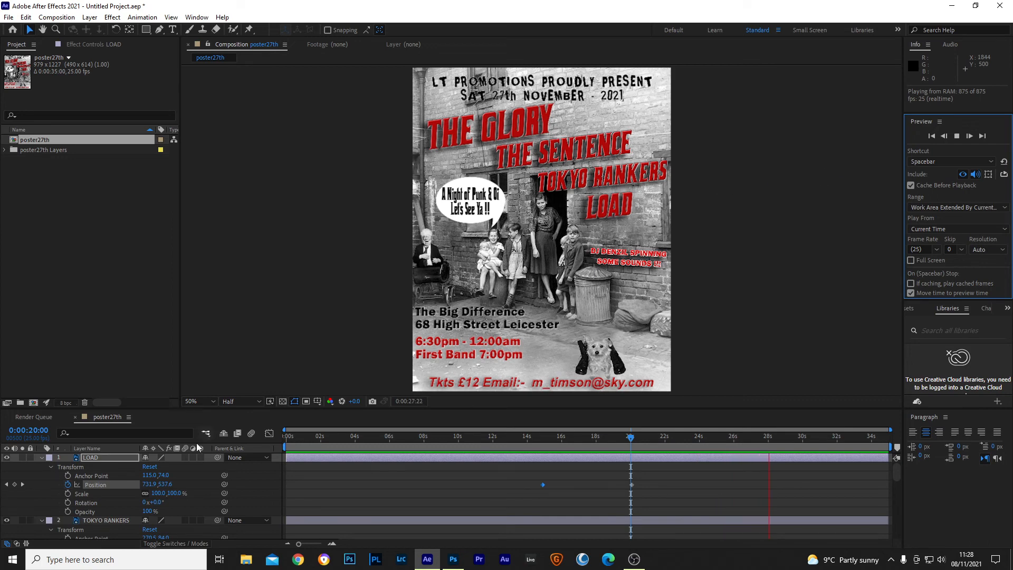
Collapse the properties of the LOAD, TOKYO RANKERS, THE SENTENCE and THE GLORY layers in the timeline
{"action": "left_click", "coordinate": [41, 457]}
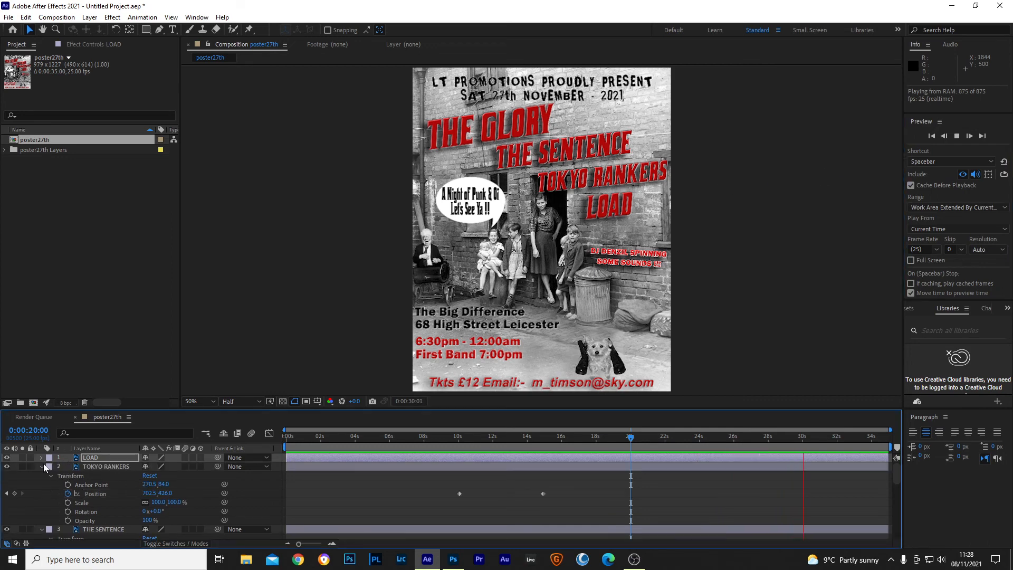
{"action": "left_click", "coordinate": [41, 466]}
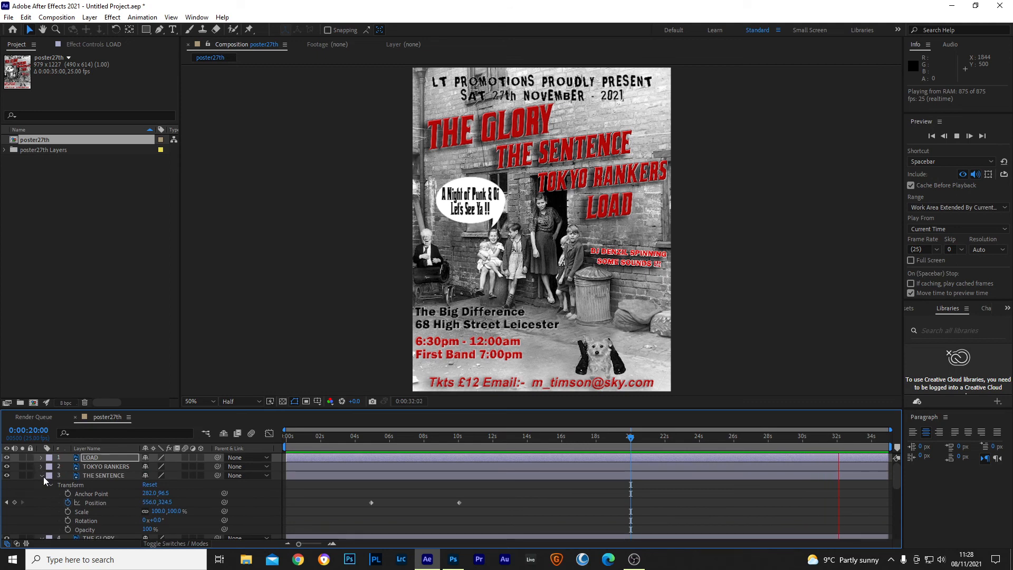
{"action": "left_click", "coordinate": [42, 475]}
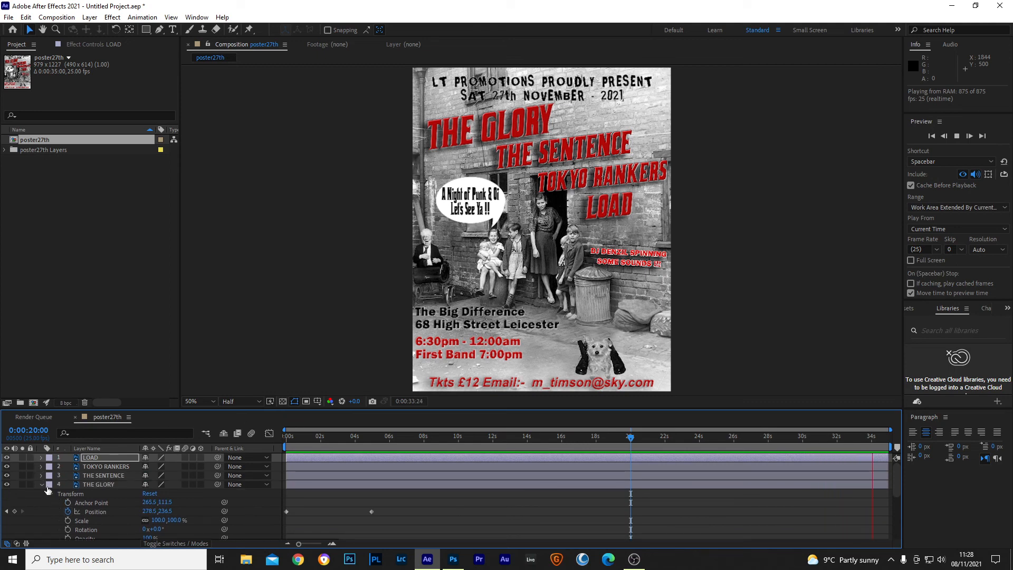
{"action": "left_click", "coordinate": [41, 484]}
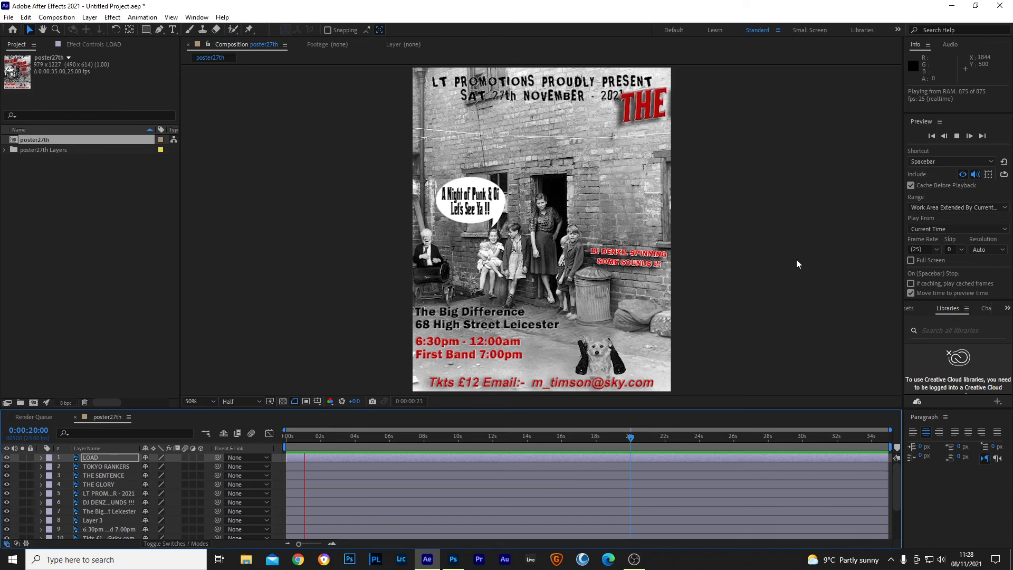